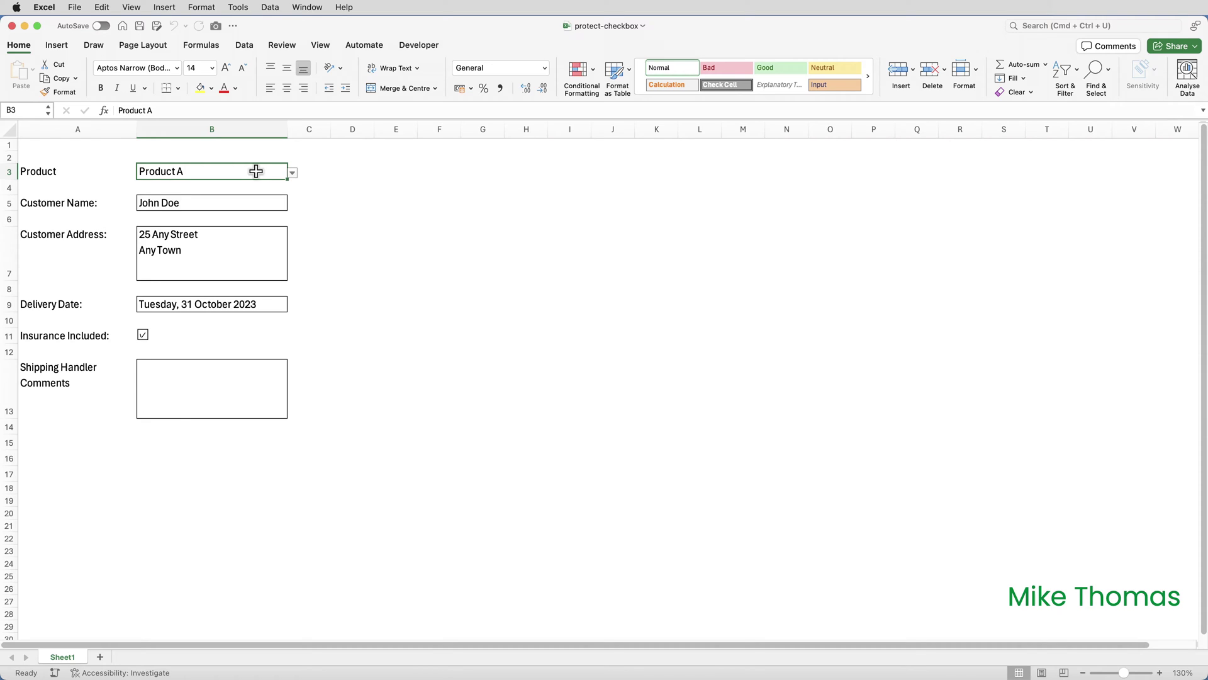
- Inspect the form fields: Product list, Customer Name, Customer Address, Shipping Handler Comments and Delivery Date
{"action": "left_click", "coordinate": [292, 173]}
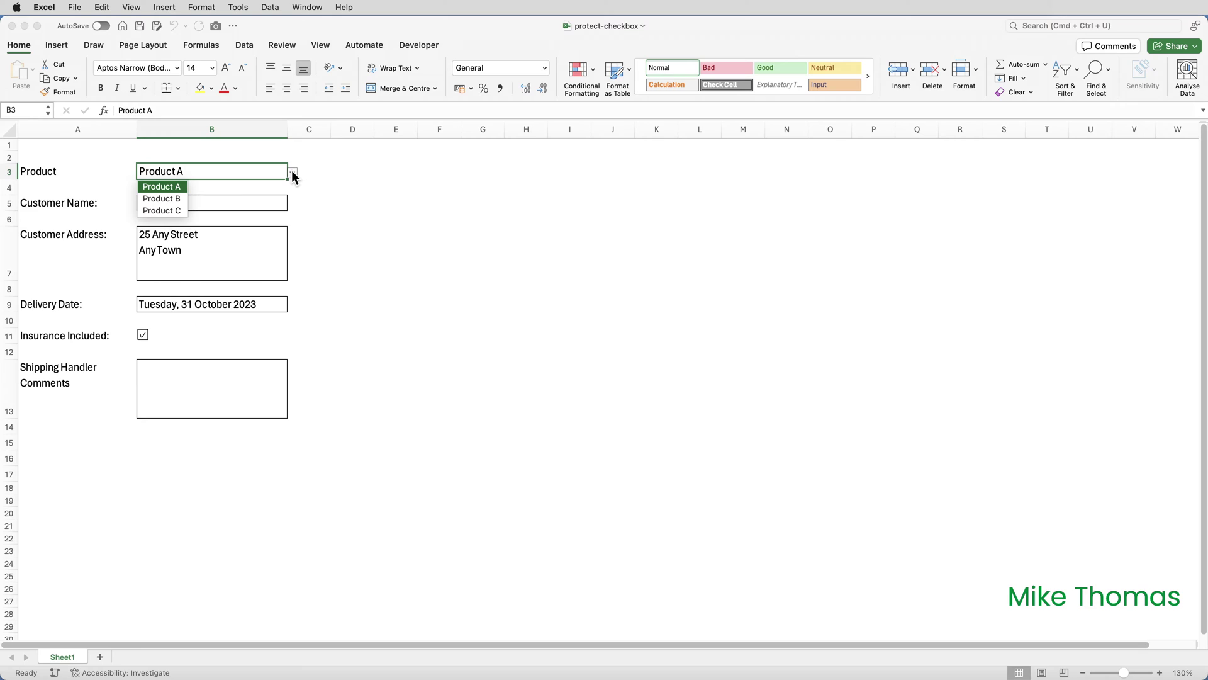
{"action": "left_click", "coordinate": [292, 171]}
{"action": "left_click", "coordinate": [243, 202]}
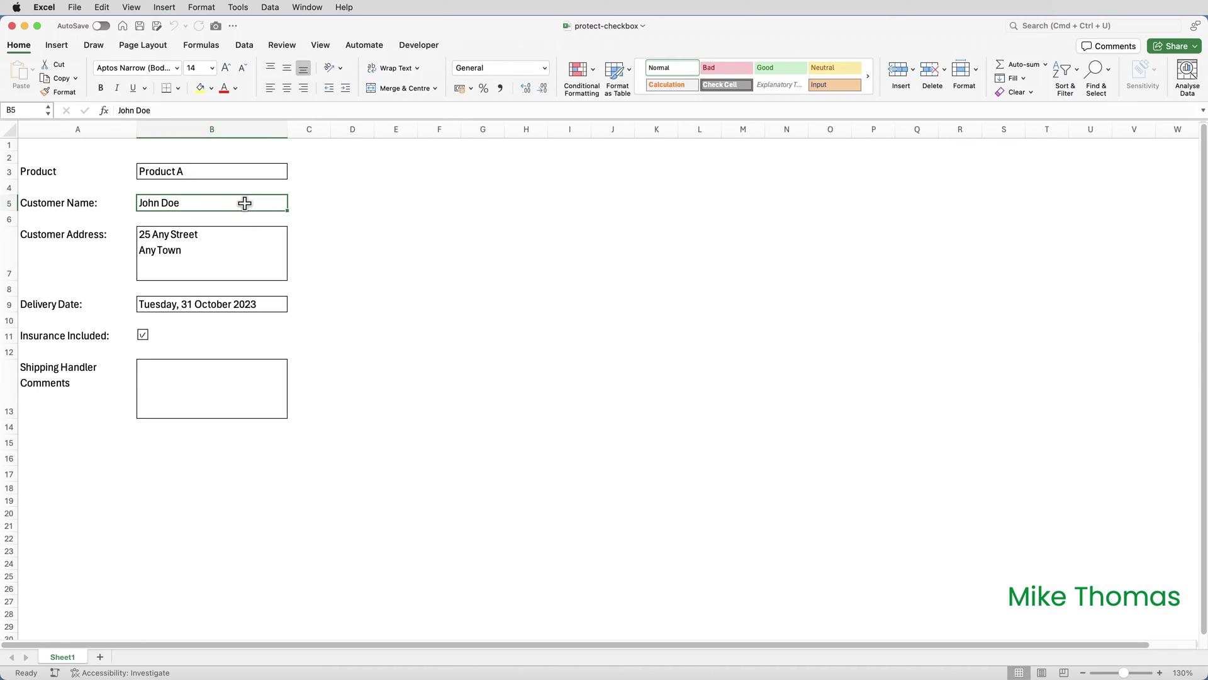
{"action": "left_click", "coordinate": [233, 230]}
{"action": "left_click", "coordinate": [225, 369]}
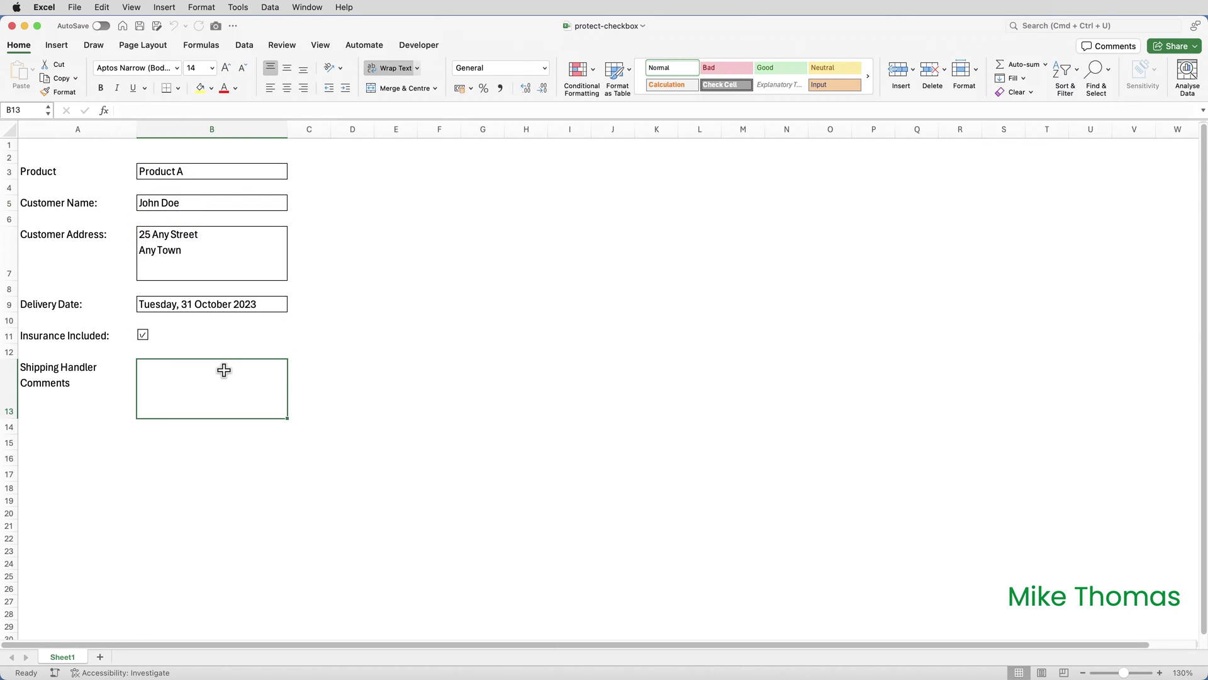
{"action": "left_click", "coordinate": [236, 306]}
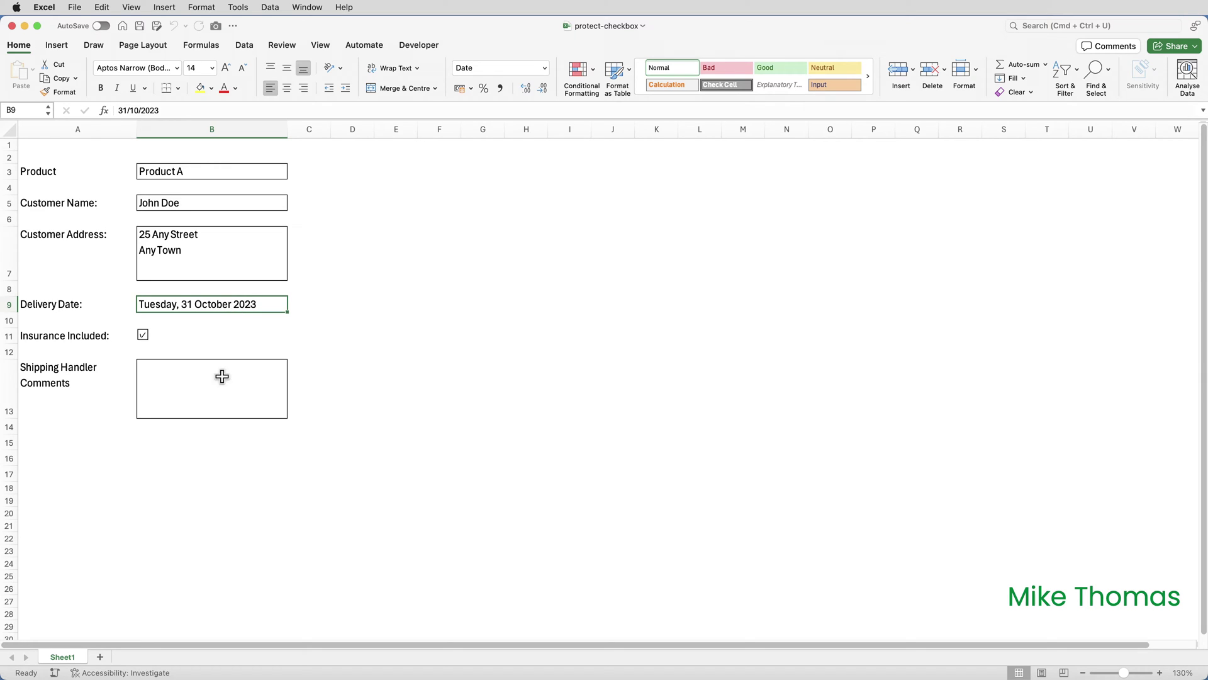
- Turn off Lock Cell for the Shipping Handler Comments cell B13 and confirm it stays unlocked
{"action": "left_click", "coordinate": [221, 398]}
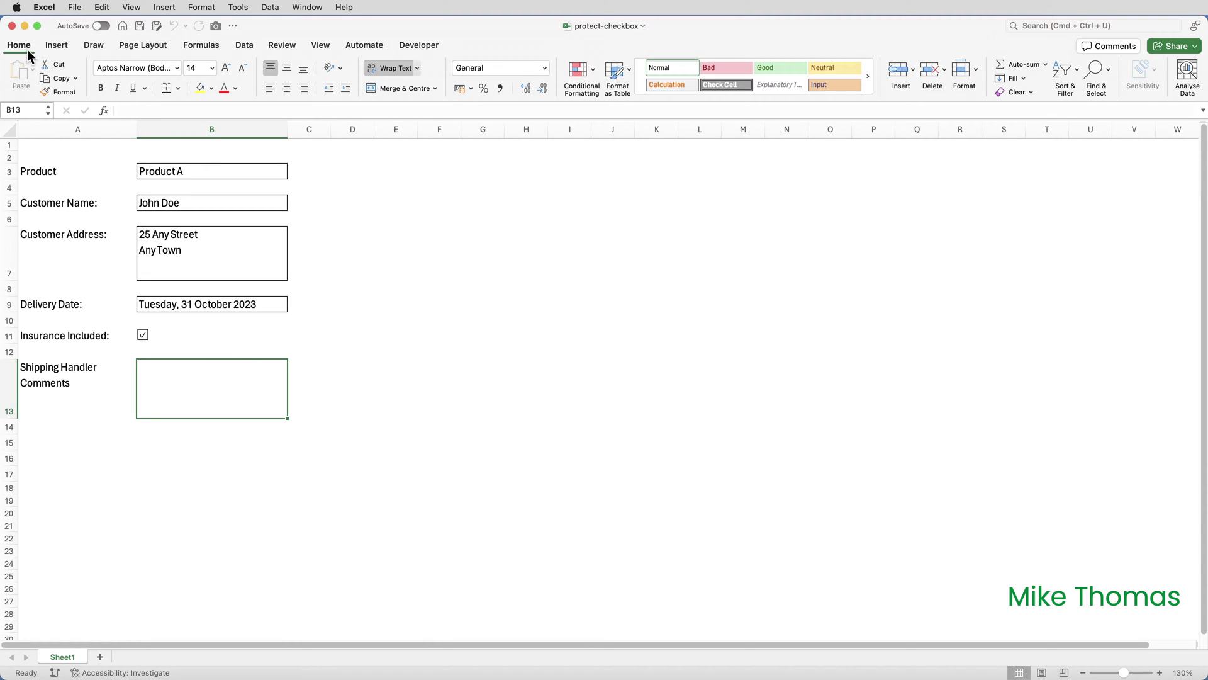
{"action": "left_click", "coordinate": [967, 70]}
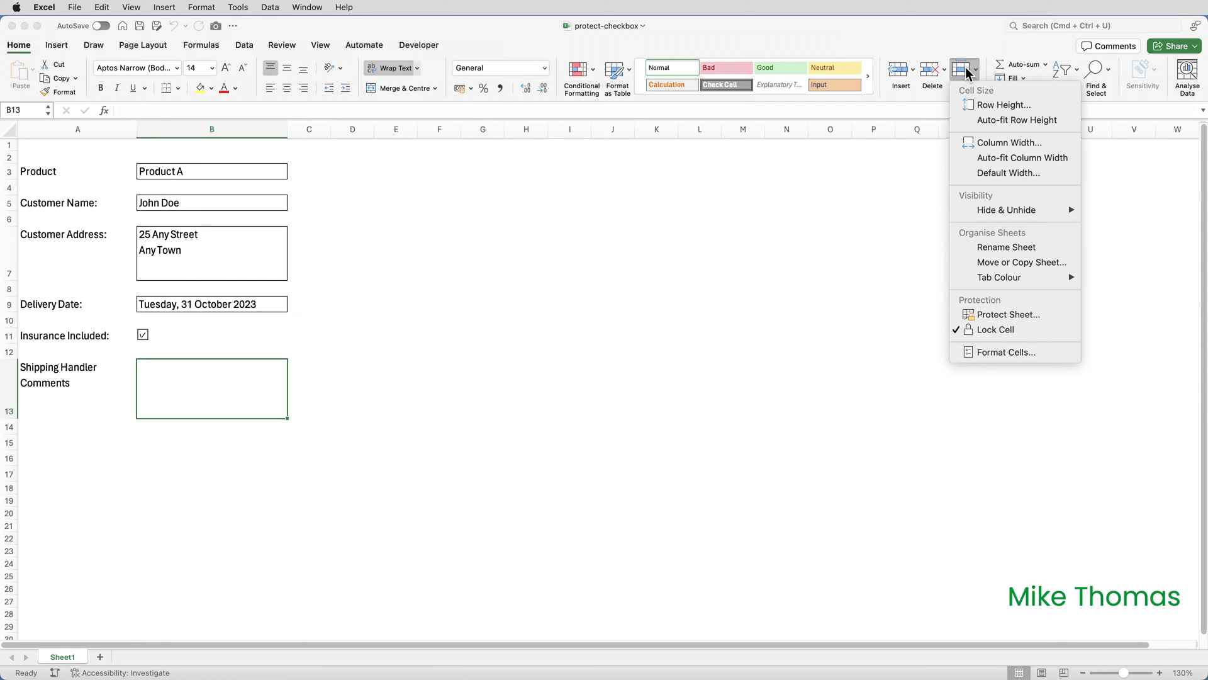
{"action": "left_click", "coordinate": [1025, 327]}
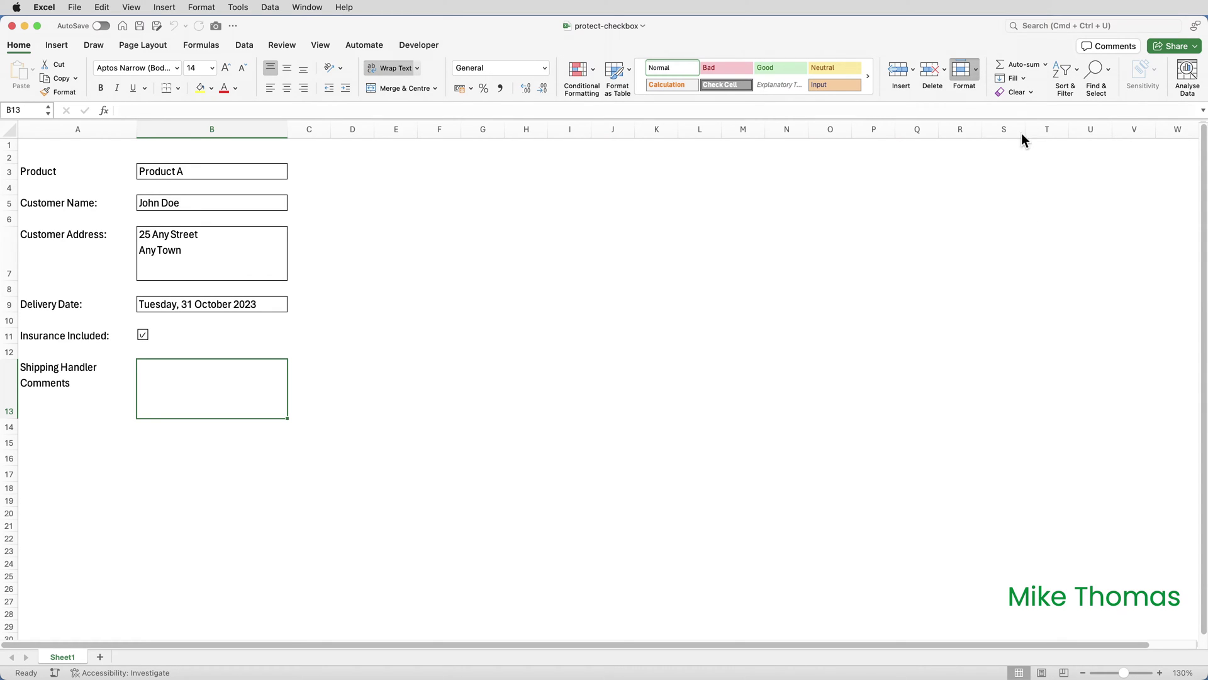
{"action": "left_click", "coordinate": [976, 69]}
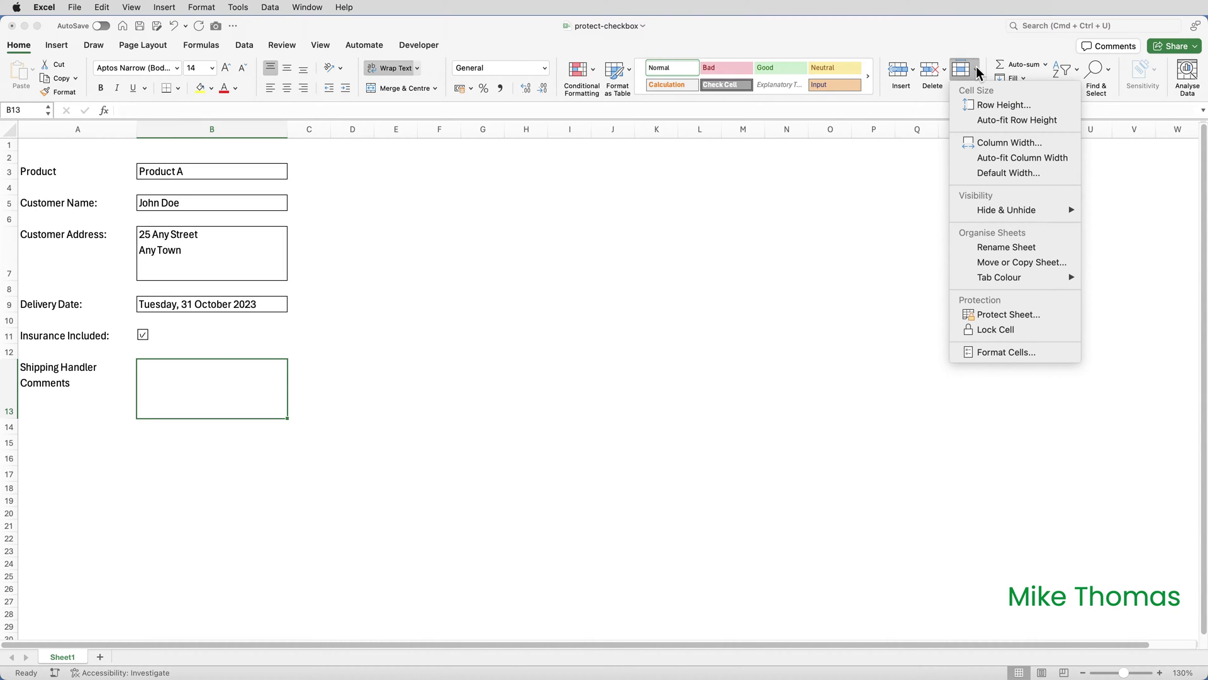
{"action": "left_click", "coordinate": [977, 71]}
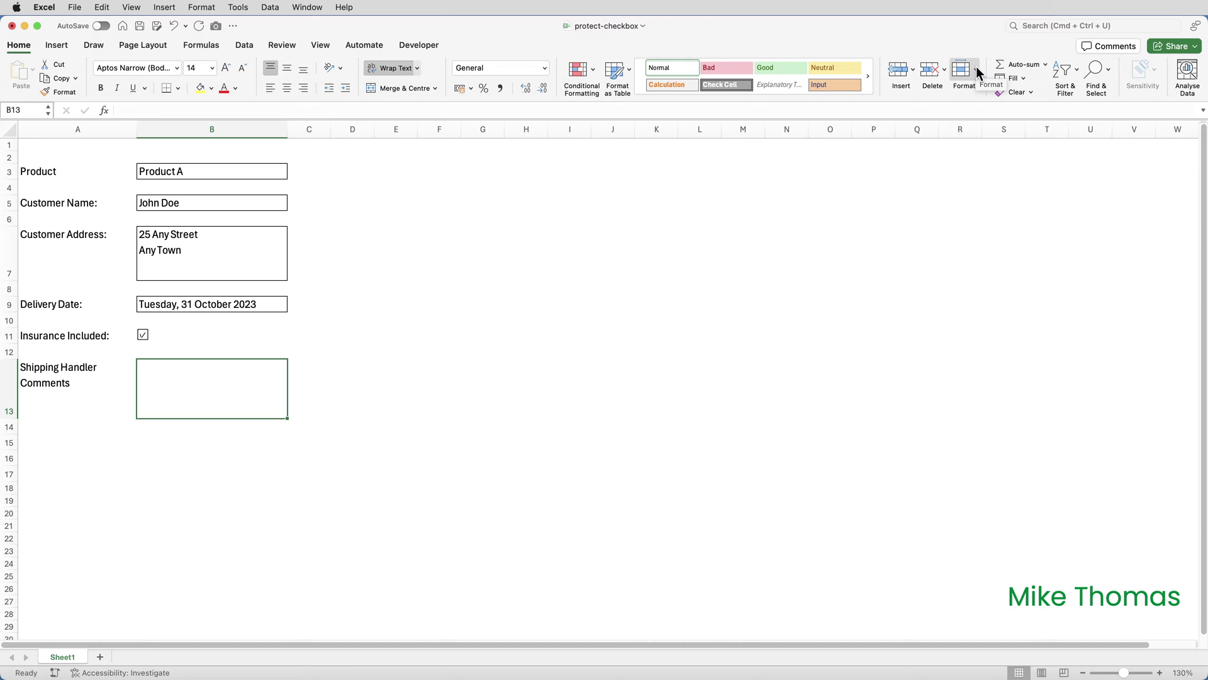
- Protect Sheet1 with a confirmed password, allowing only unlocked cells to be selected
{"action": "left_click", "coordinate": [282, 45]}
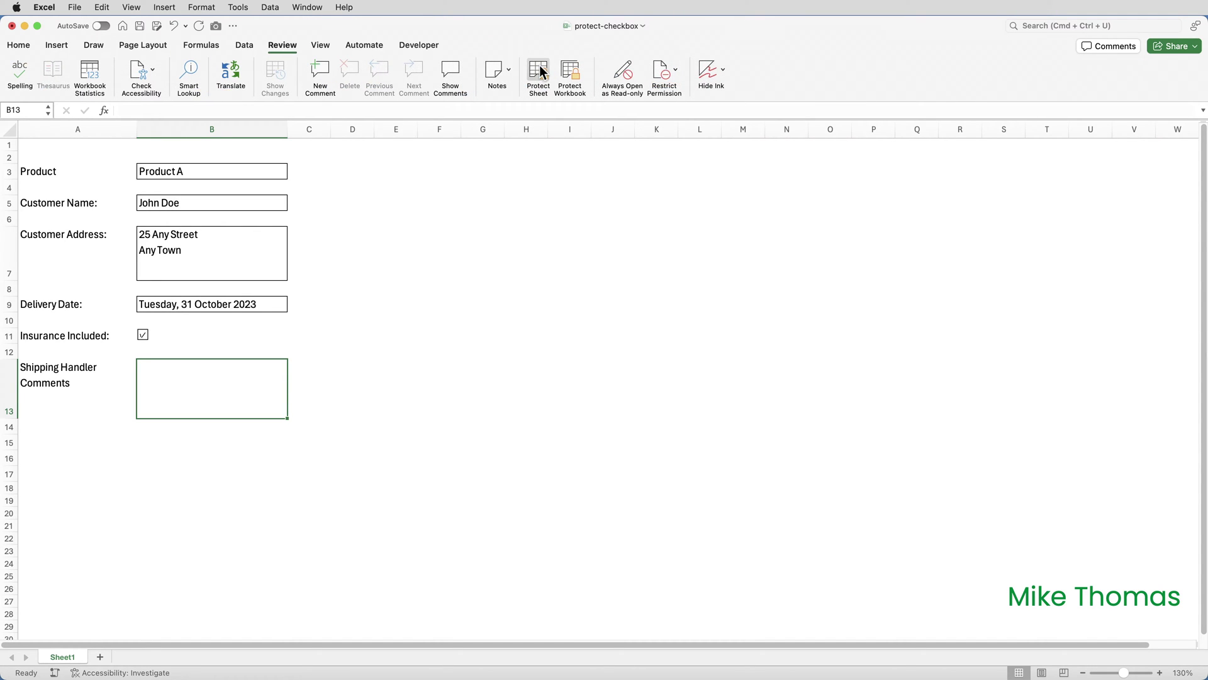
{"action": "left_click", "coordinate": [540, 73]}
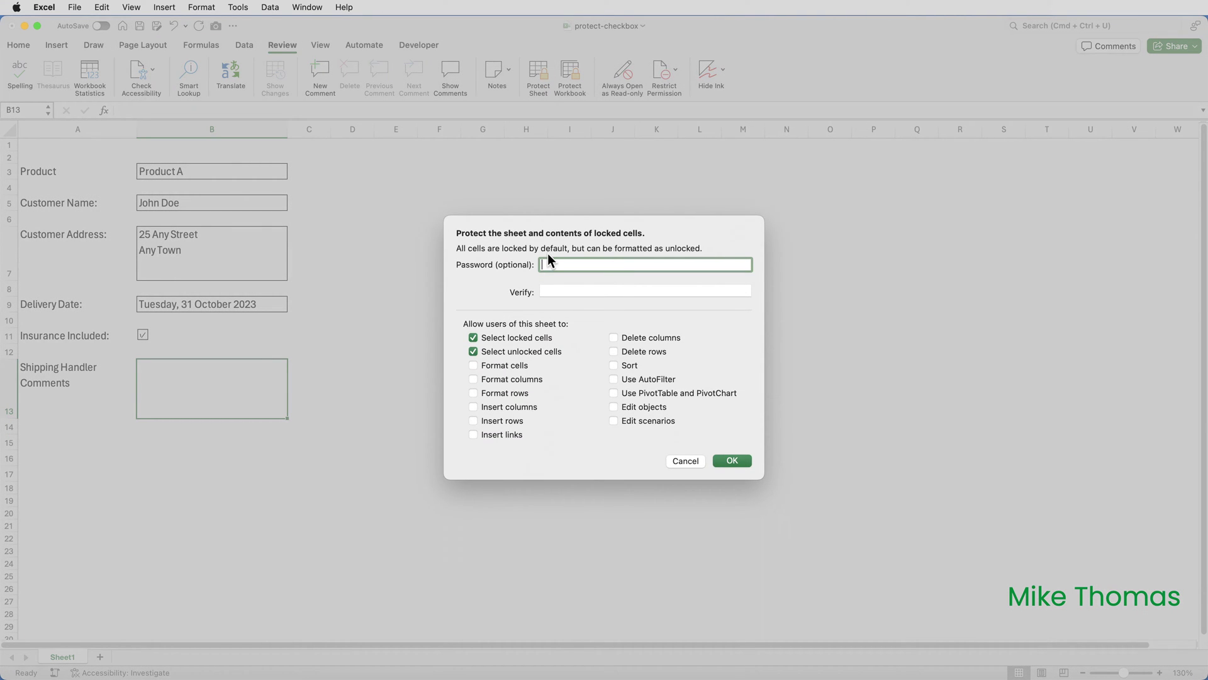
{"action": "type", "text": "ab"}
{"action": "left_click", "coordinate": [567, 291]}
{"action": "type", "text": "ab"}
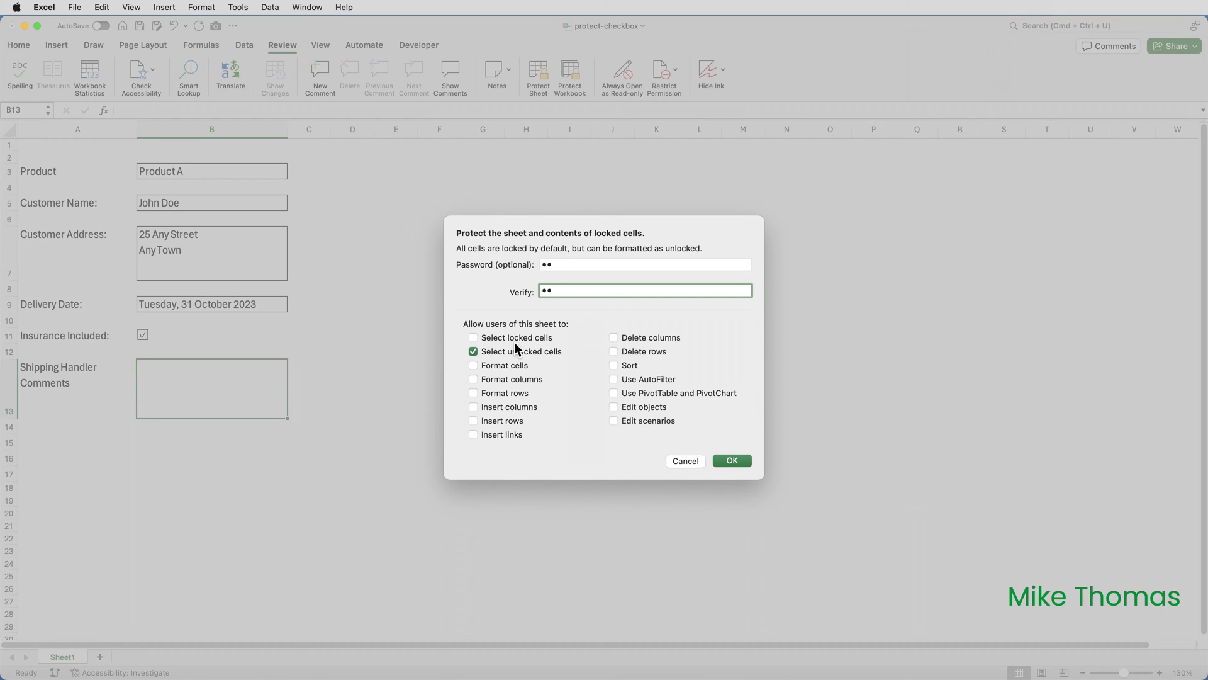
{"action": "left_click", "coordinate": [727, 460]}
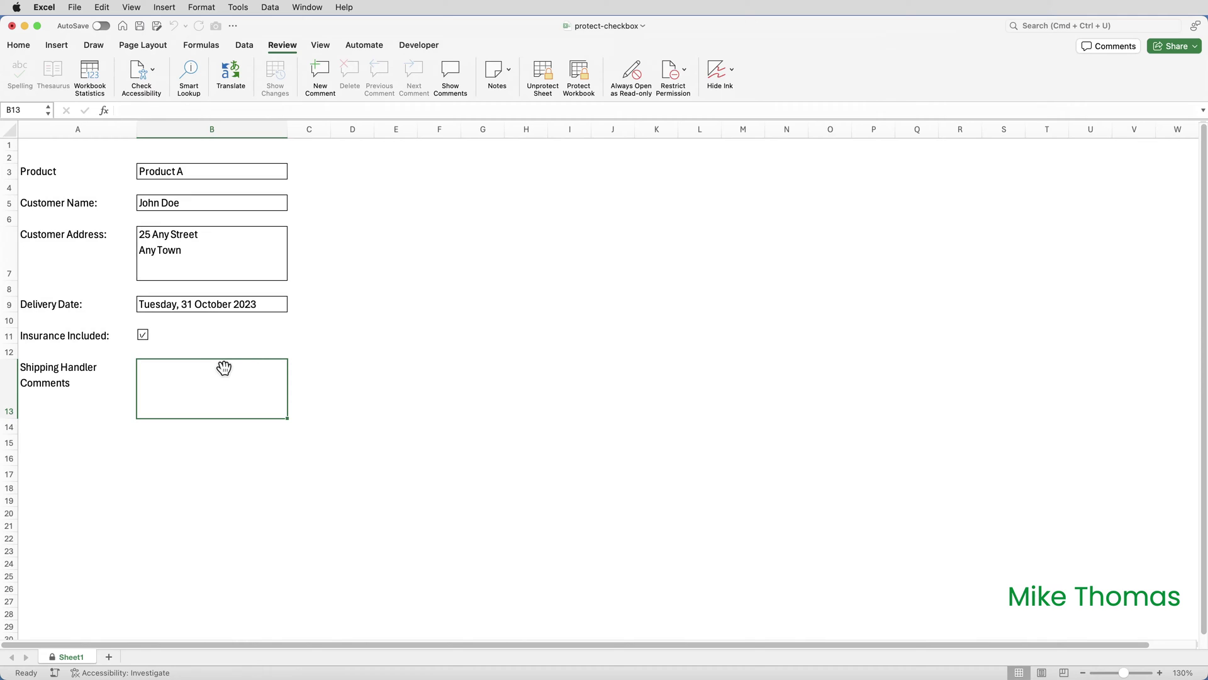
- Enter 'aaaaaa' in B13, untick the Insurance Included checkbox, then delete the B13 text
{"action": "type", "text": "aaaaaa"}
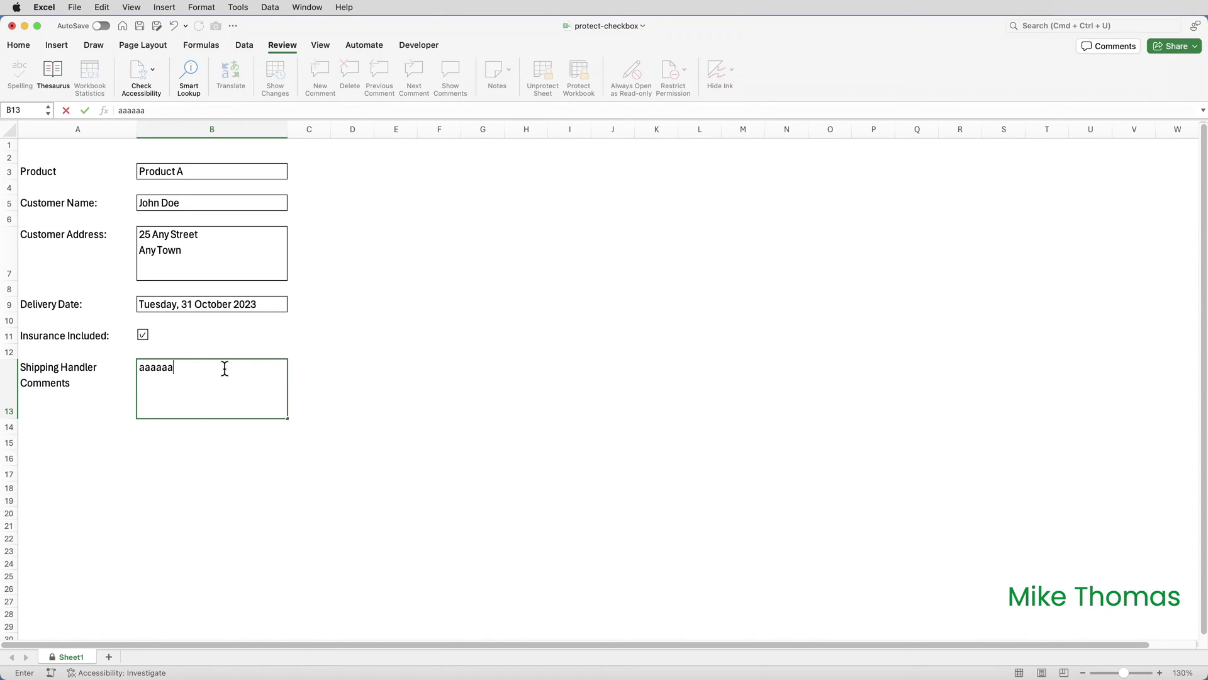
{"action": "key", "text": "Return"}
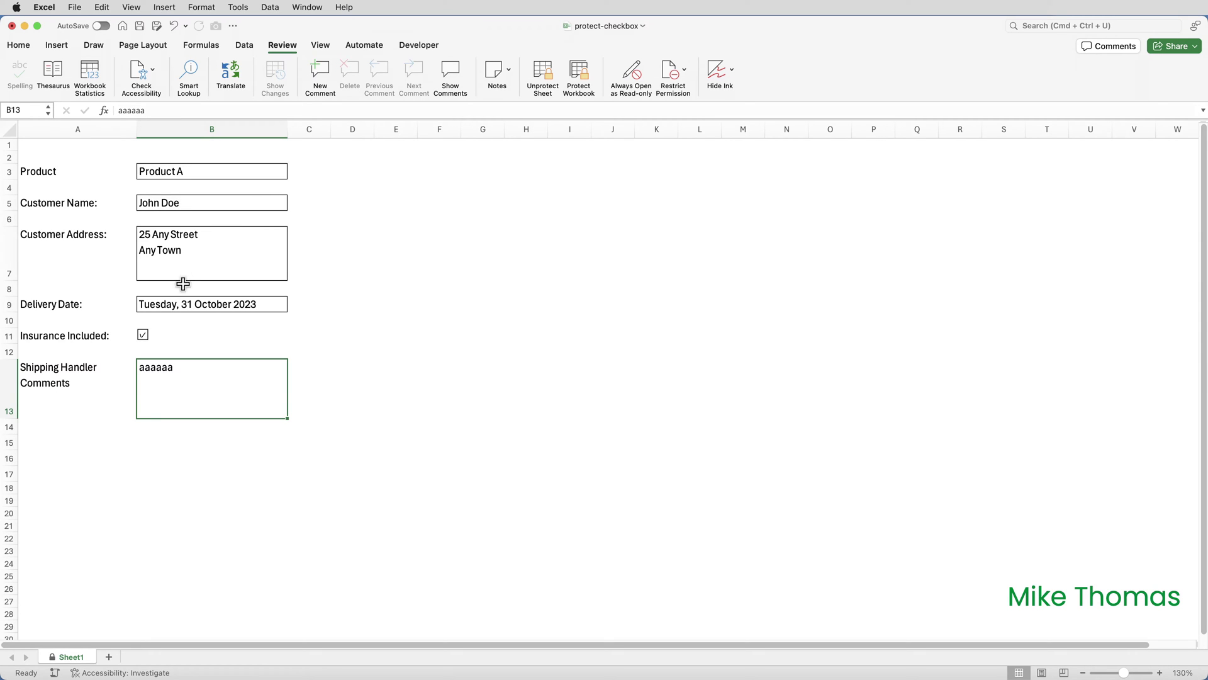
{"action": "left_click", "coordinate": [144, 335]}
{"action": "left_click", "coordinate": [144, 337]}
{"action": "key", "text": "Delete"}
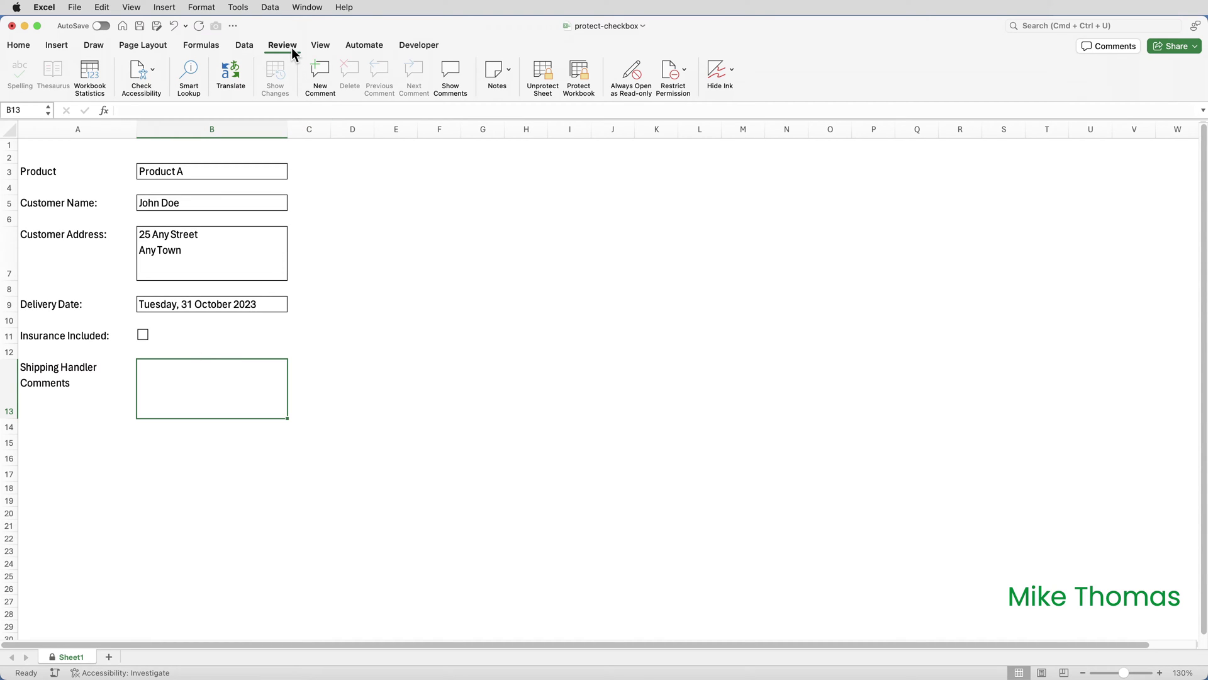
- Unprotect Sheet1 by entering its password
{"action": "left_click", "coordinate": [546, 74]}
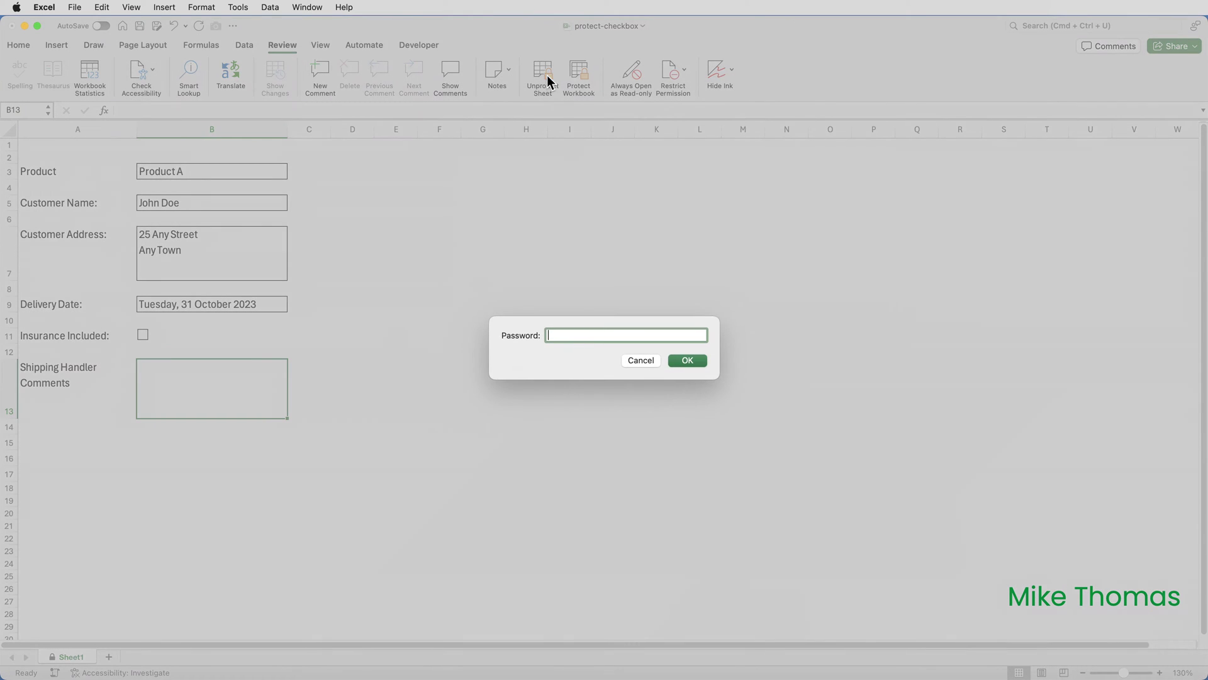
{"action": "type", "text": "12"}
{"action": "left_click", "coordinate": [688, 361]}
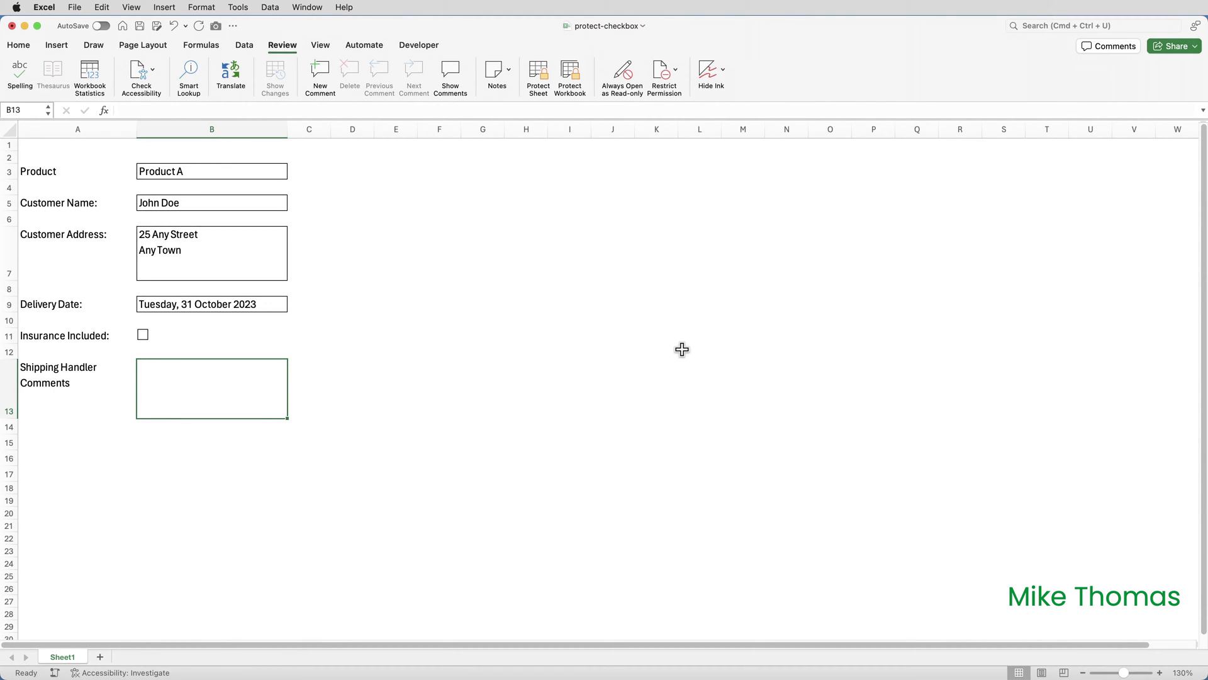
- Set the Insurance Included checkbox's Format Control cell link to $A$1
{"action": "right_click", "coordinate": [145, 334]}
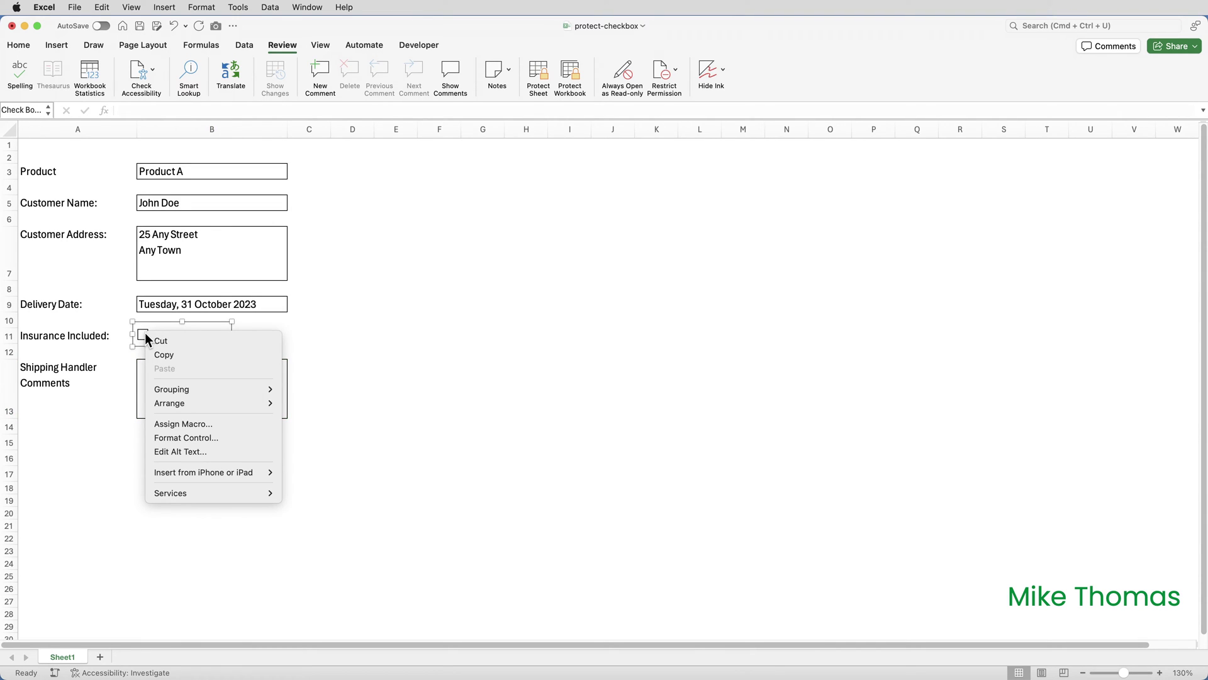
{"action": "left_click", "coordinate": [193, 438]}
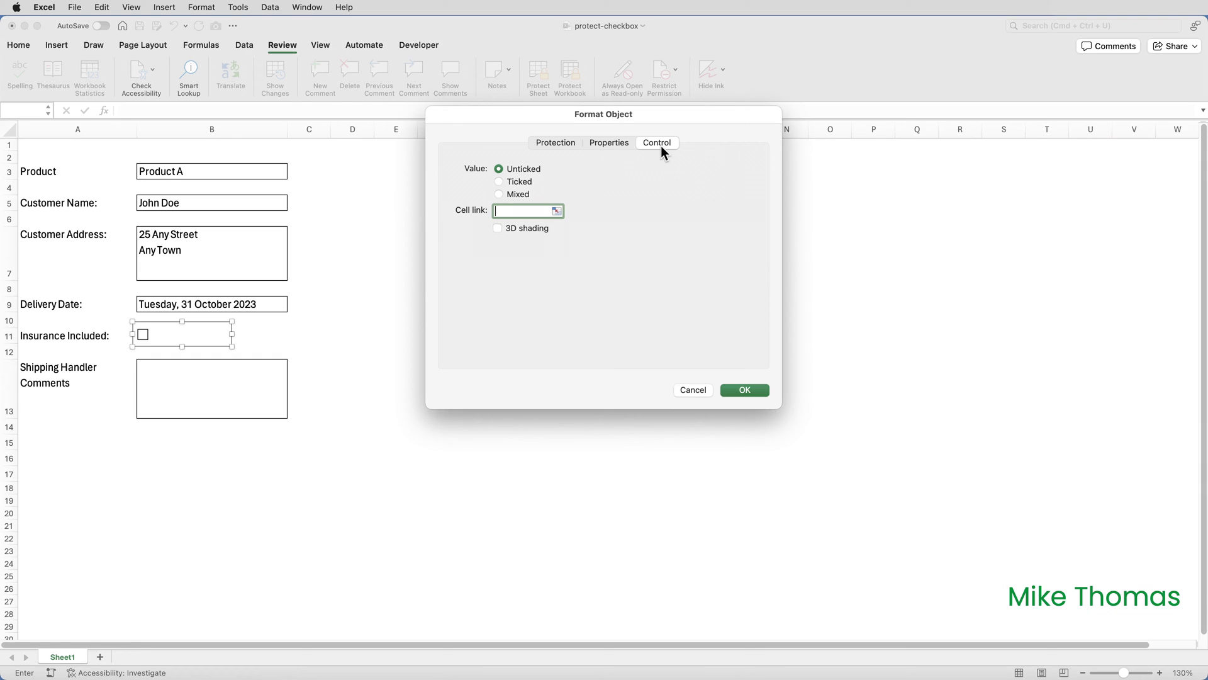
{"action": "left_click", "coordinate": [89, 146]}
{"action": "left_click", "coordinate": [741, 389]}
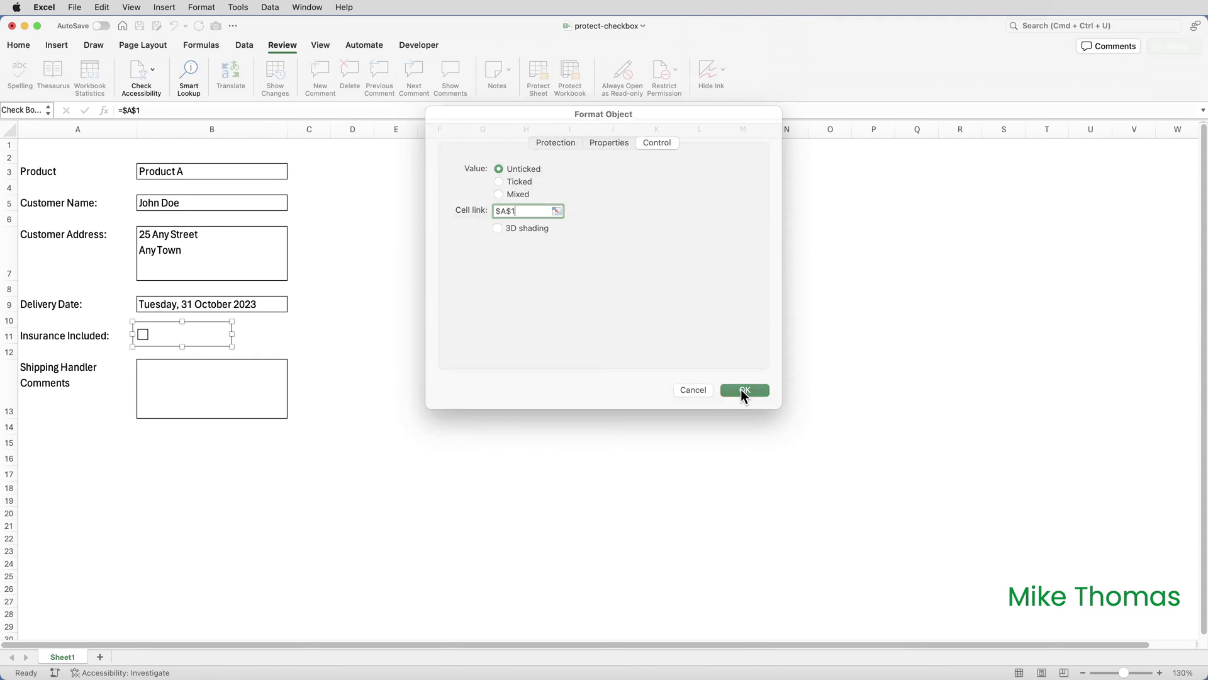
{"action": "left_click", "coordinate": [309, 351]}
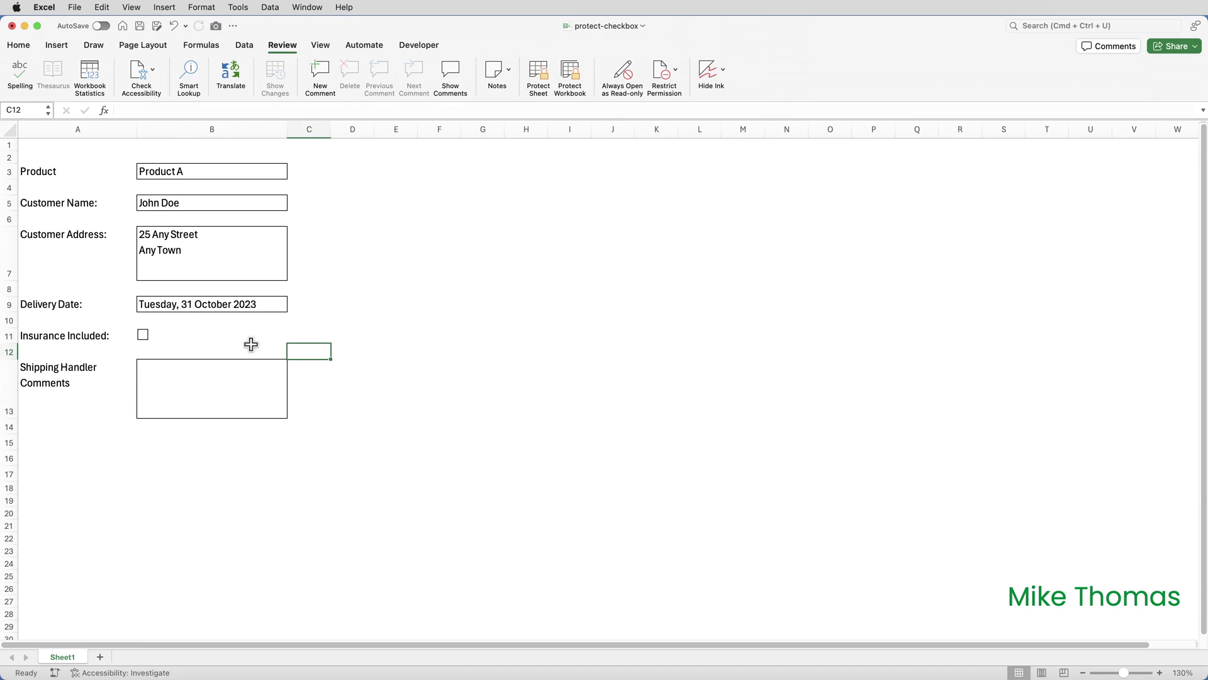
- Tick and untick the checkbox to check A1 toggles TRUE/FALSE, then colour A1's font white
{"action": "left_click", "coordinate": [144, 340]}
{"action": "left_click", "coordinate": [144, 340]}
{"action": "left_click", "coordinate": [93, 149]}
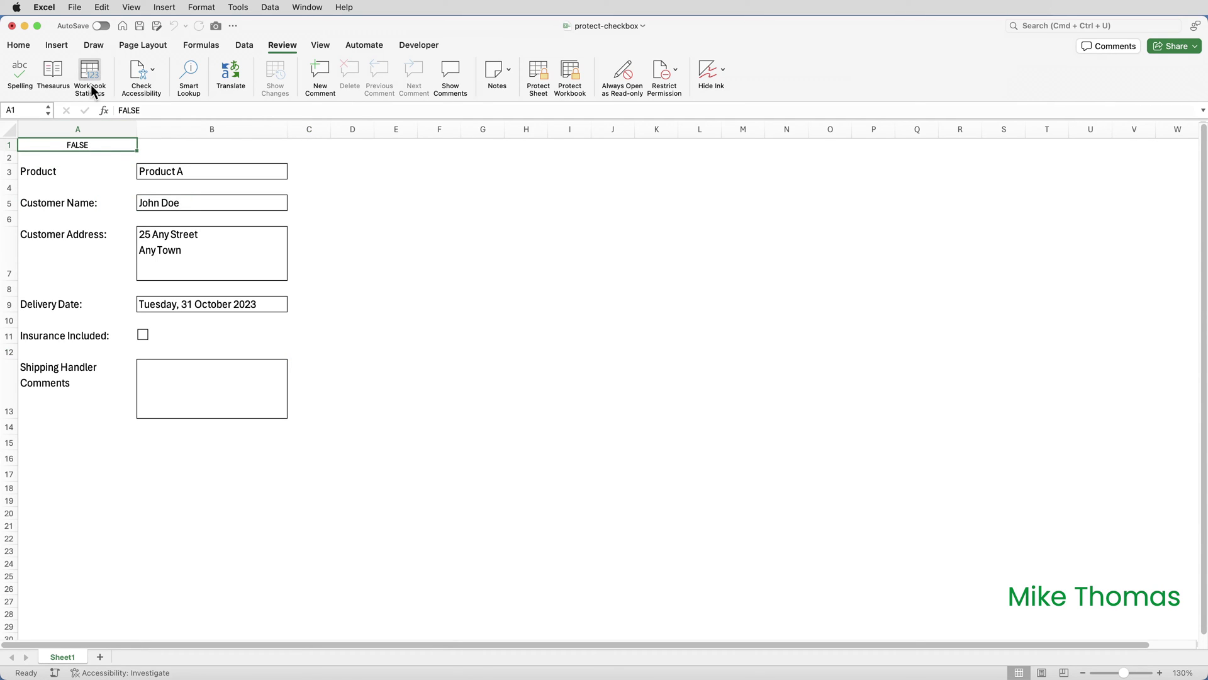
{"action": "left_click", "coordinate": [19, 46]}
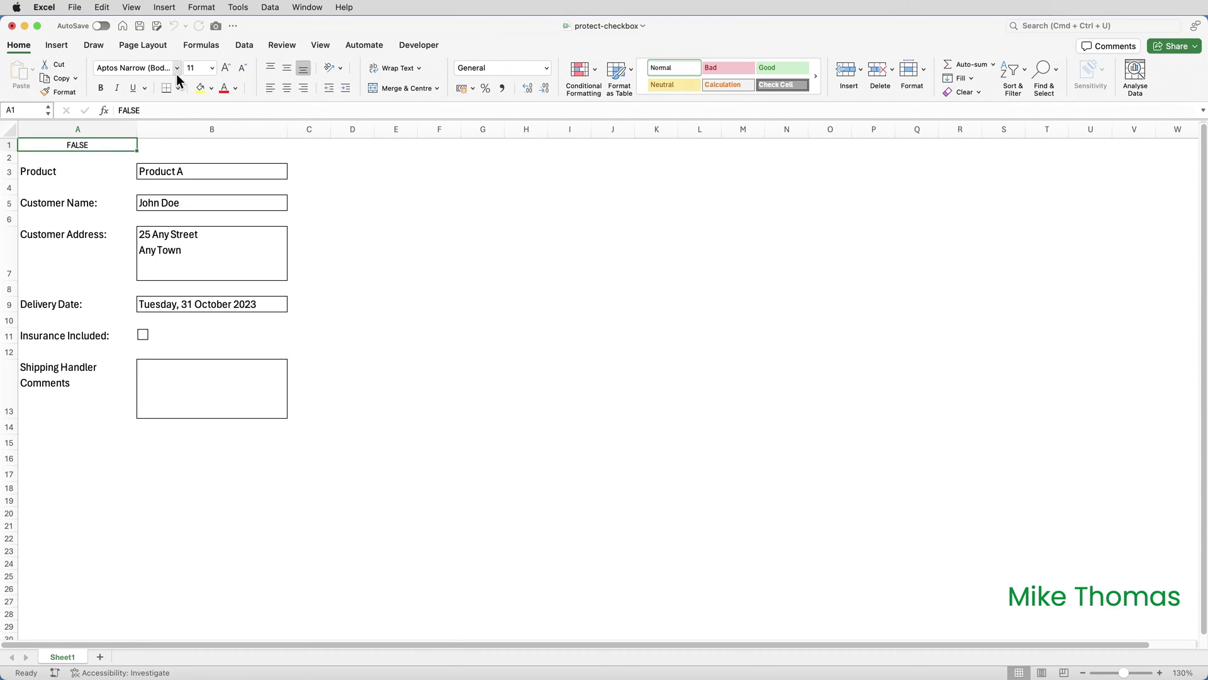
{"action": "left_click", "coordinate": [236, 88]}
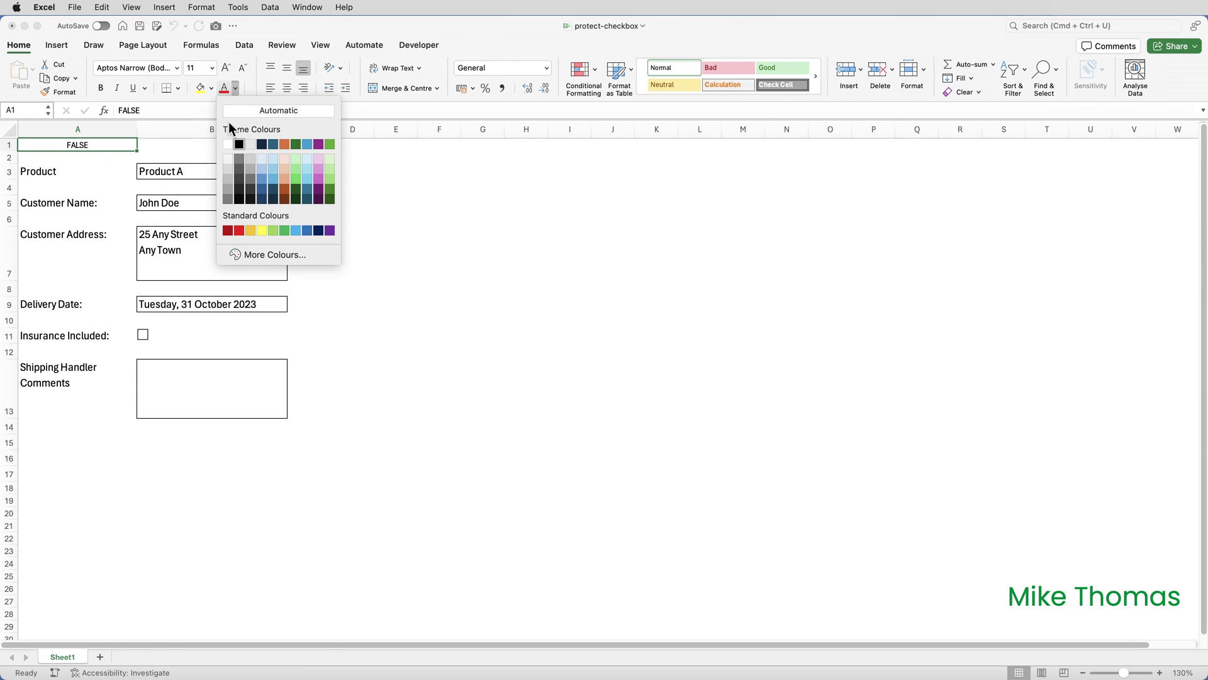
{"action": "left_click", "coordinate": [228, 144]}
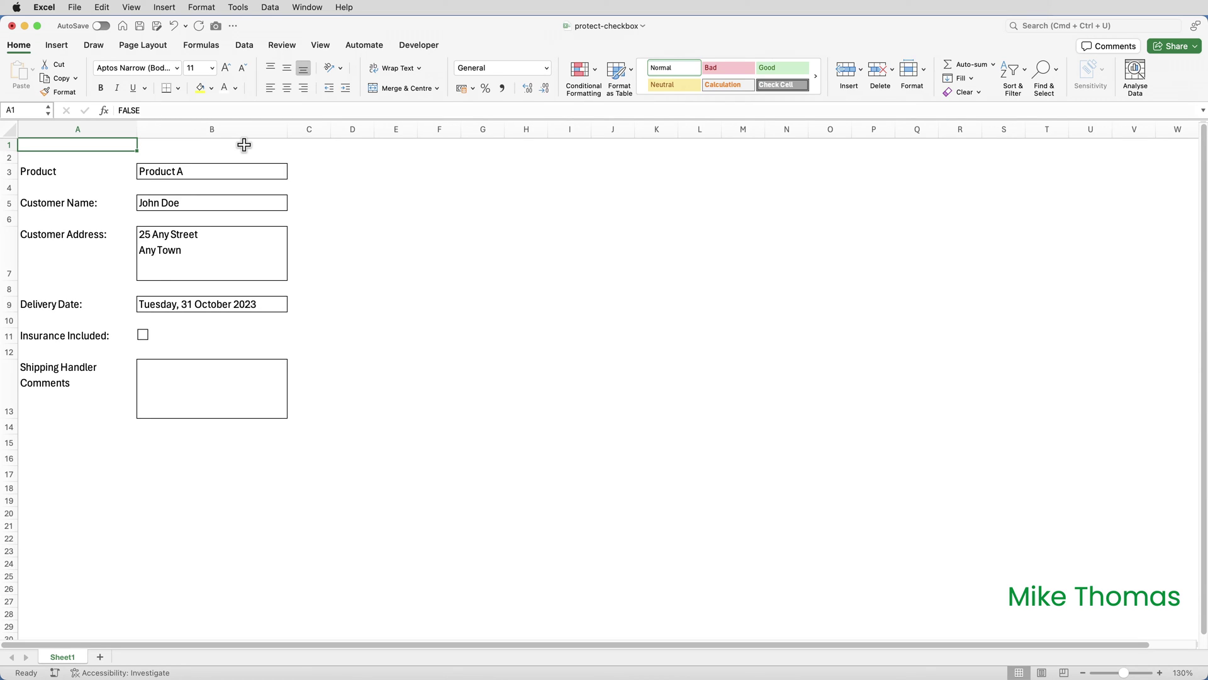
- Protect Sheet1 again with a confirmed password
{"action": "left_click", "coordinate": [283, 46]}
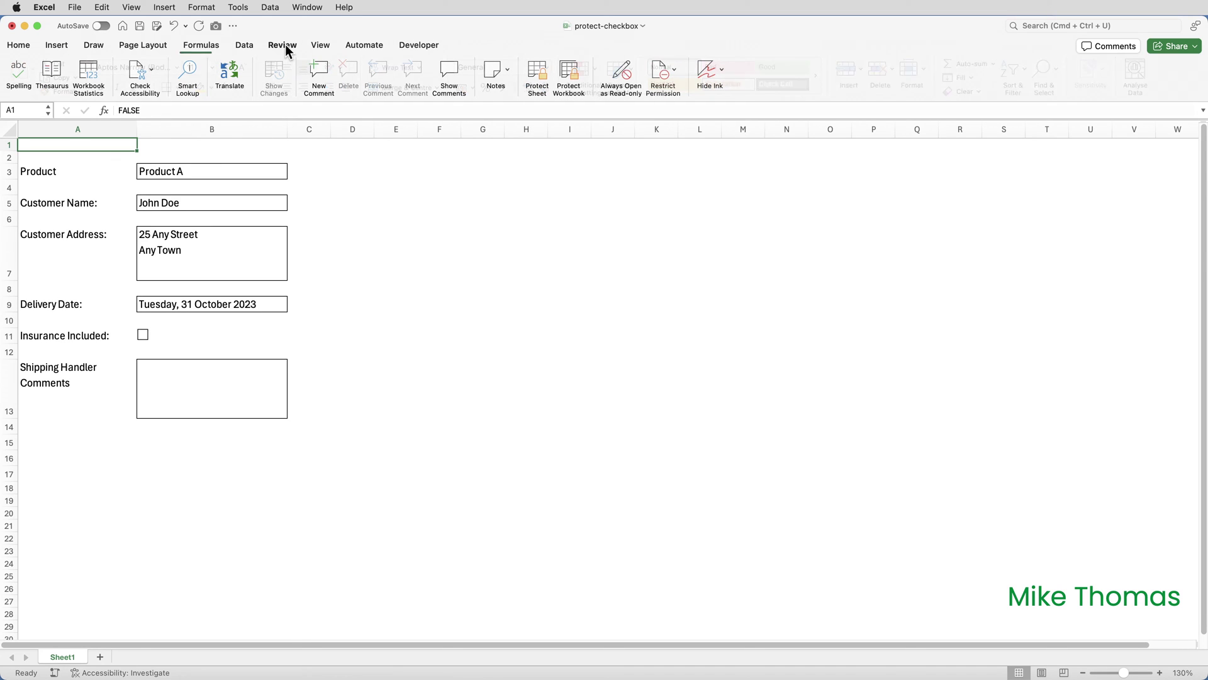
{"action": "left_click", "coordinate": [538, 74]}
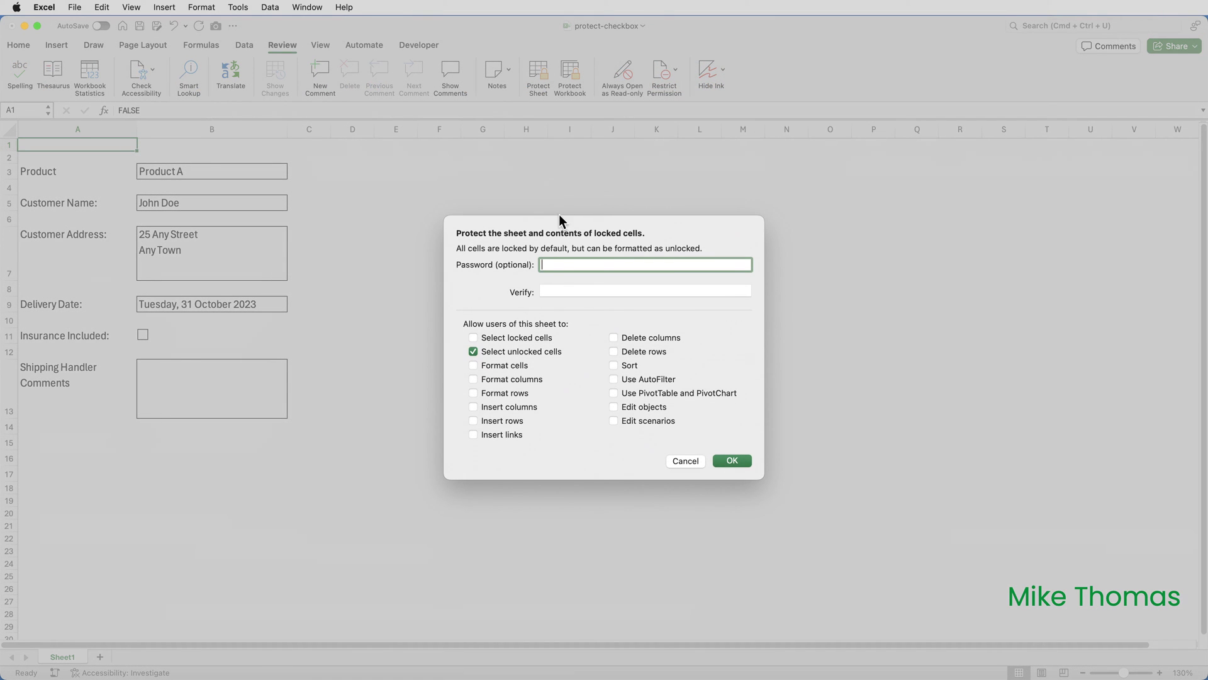
{"action": "type", "text": "12"}
{"action": "left_click", "coordinate": [557, 292]}
{"action": "type", "text": "12"}
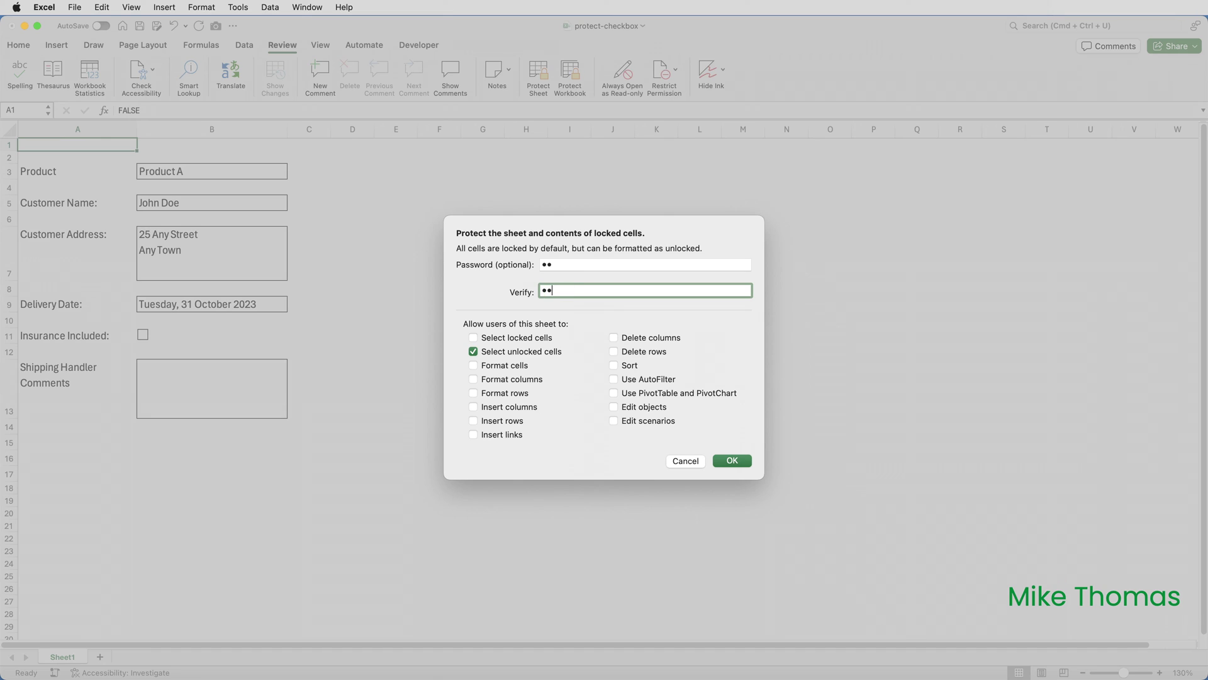
{"action": "left_click", "coordinate": [730, 460]}
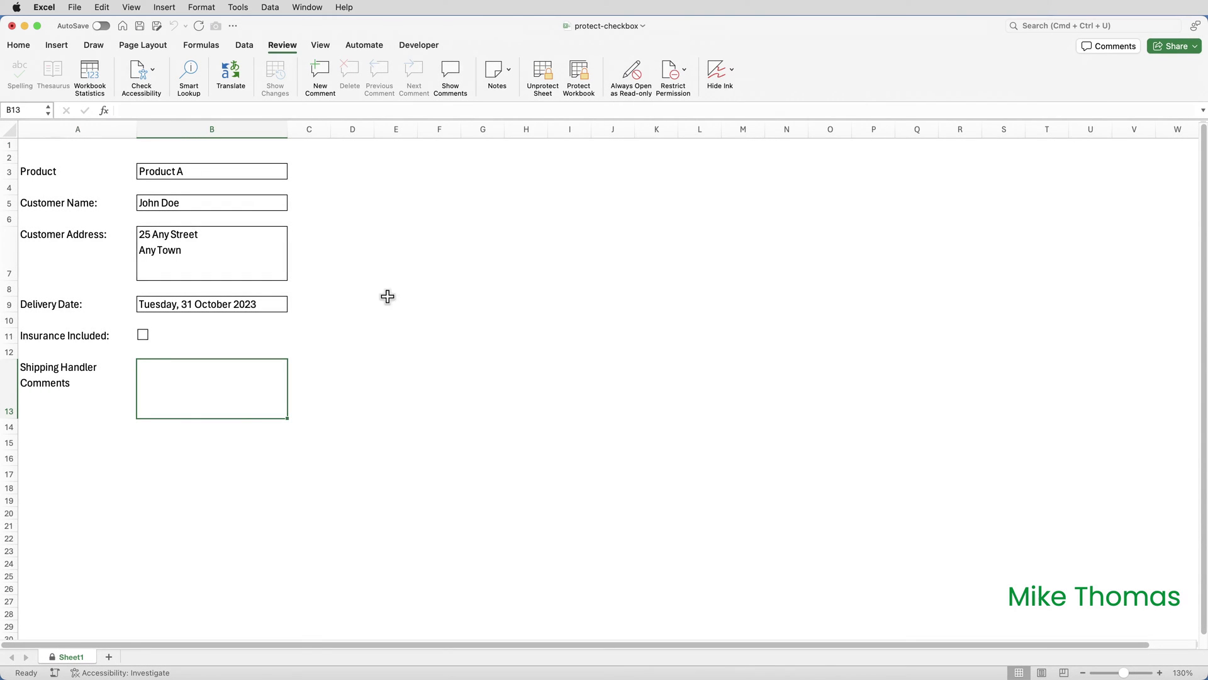
- Try ticking the Insurance Included checkbox repeatedly, dismissing each protected-sheet alert
{"action": "left_click", "coordinate": [144, 334]}
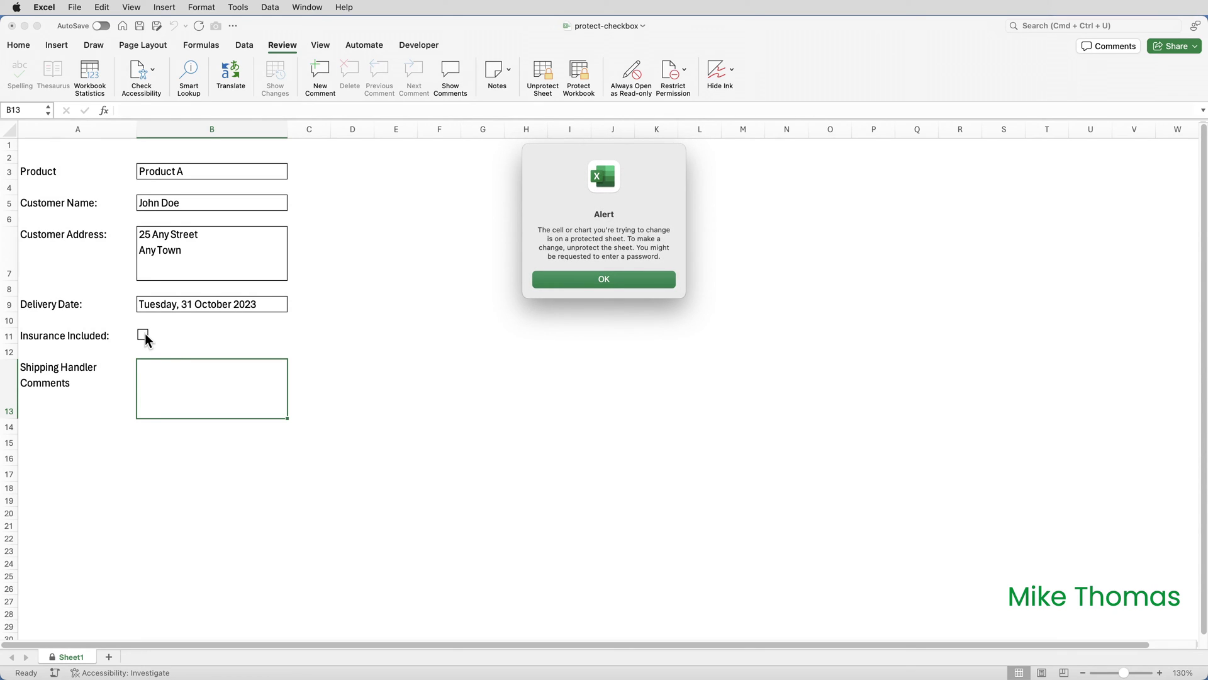
{"action": "key", "text": "Return"}
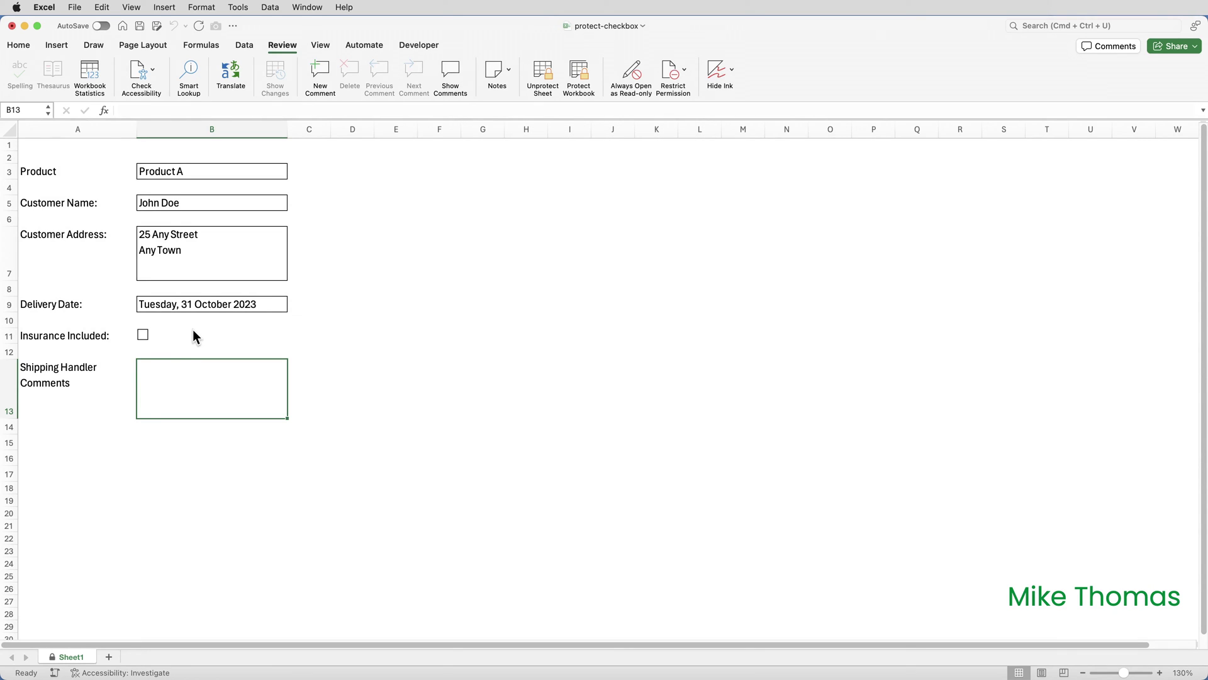
{"action": "left_click", "coordinate": [144, 335]}
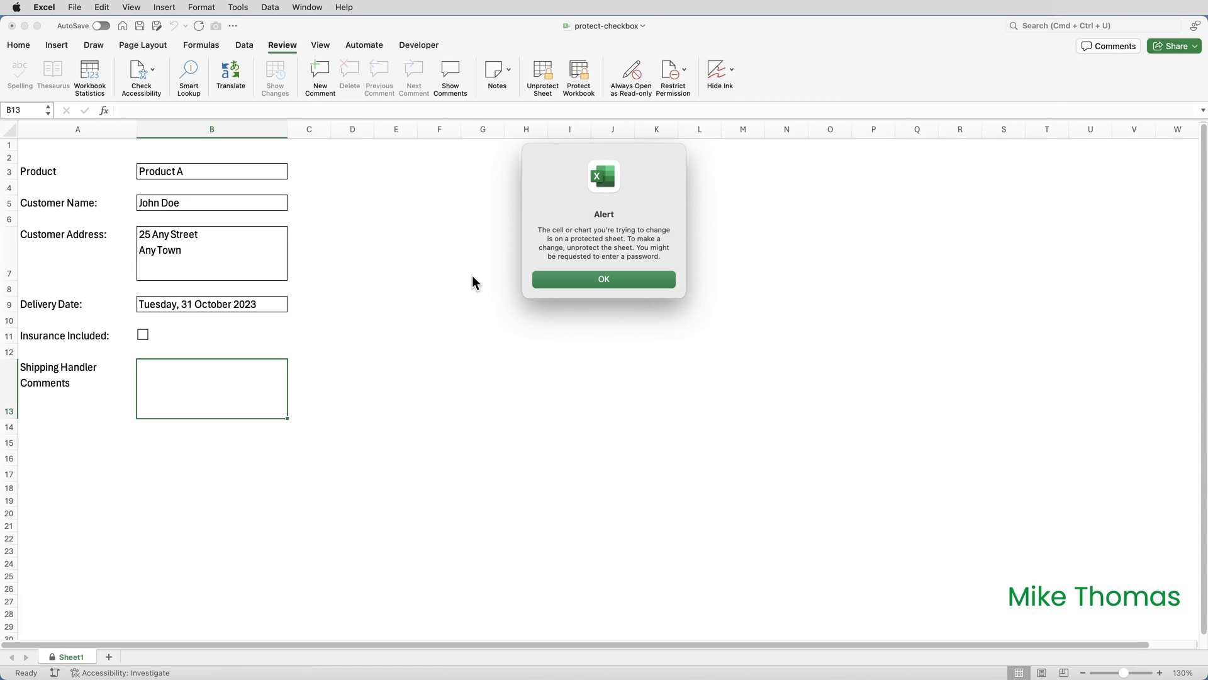
{"action": "left_click", "coordinate": [563, 279]}
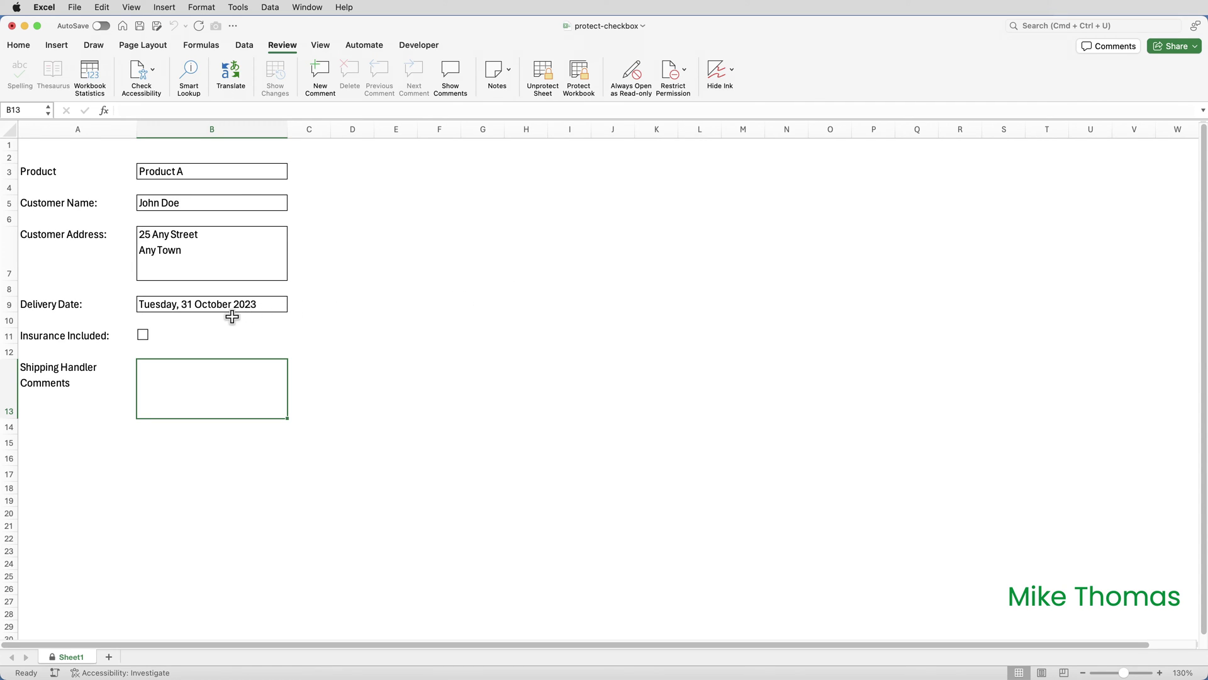
{"action": "left_click", "coordinate": [145, 331]}
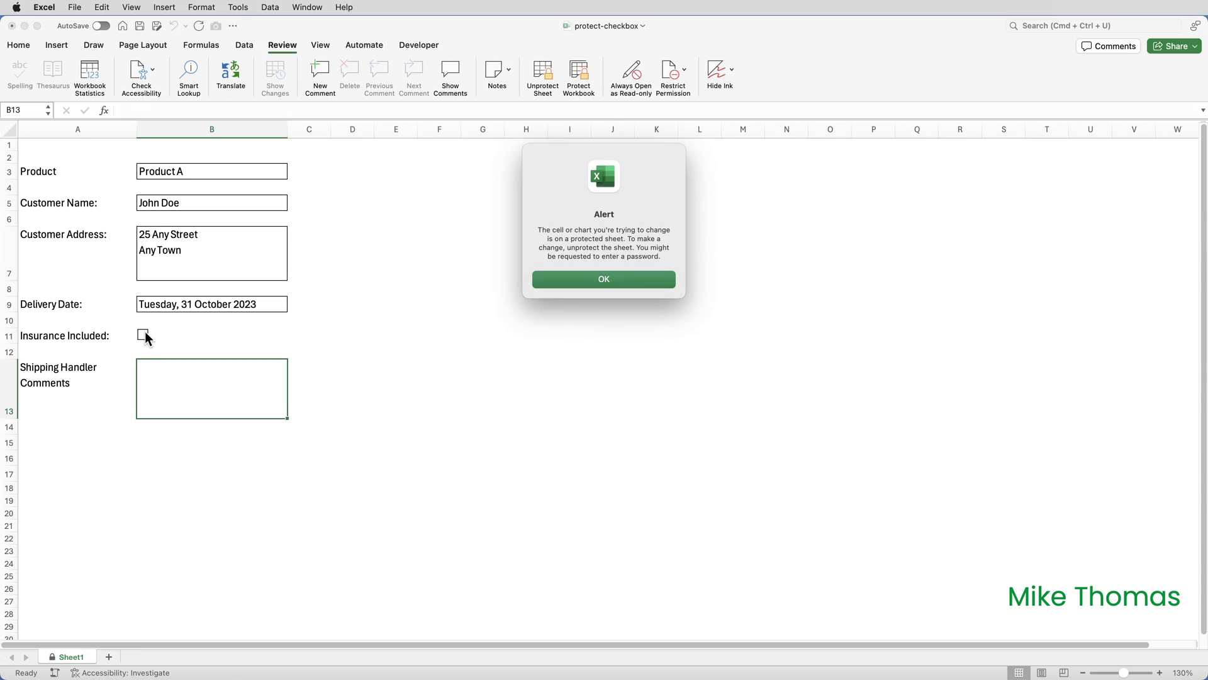